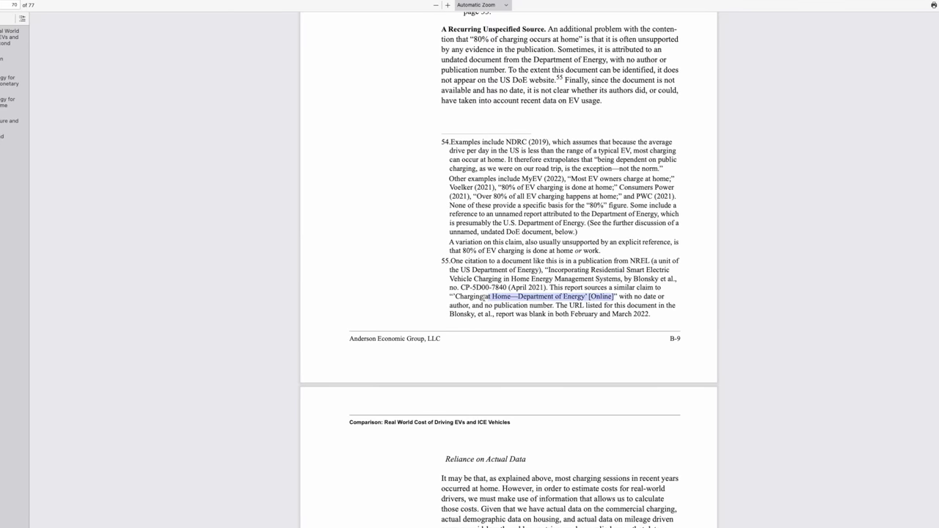
- Copy the footnote 55 title 'Incorporating Residential Smart Electric Vehicle Charging…' to search it on Google
{"action": "left_click", "coordinate": [562, 295]}
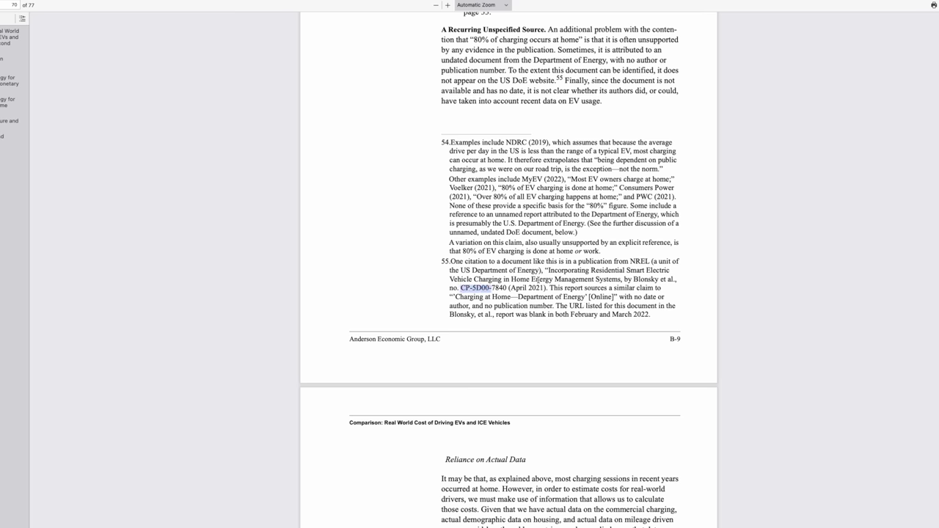
{"action": "left_click_drag", "start_coordinate": [549, 270], "coordinate": [595, 278]}
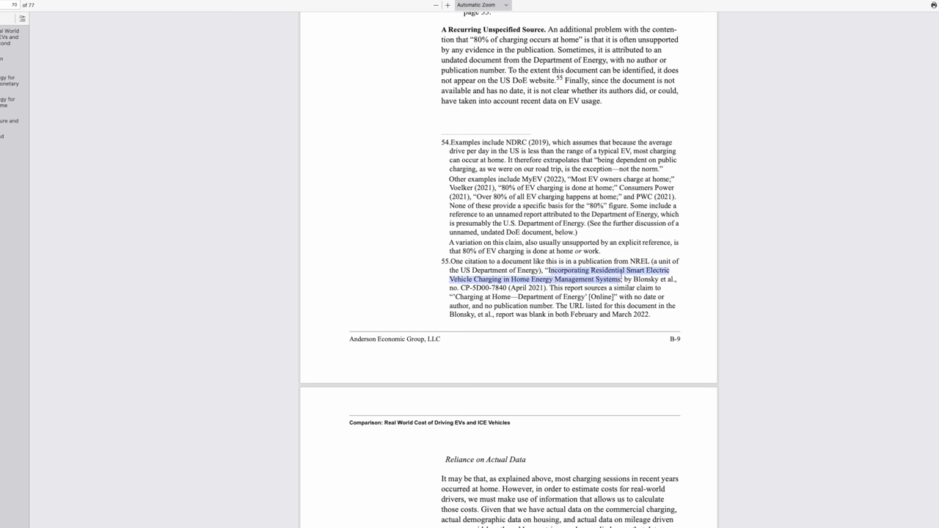
{"action": "key", "text": "ctrl+c"}
{"action": "key", "text": "alt+Tab"}
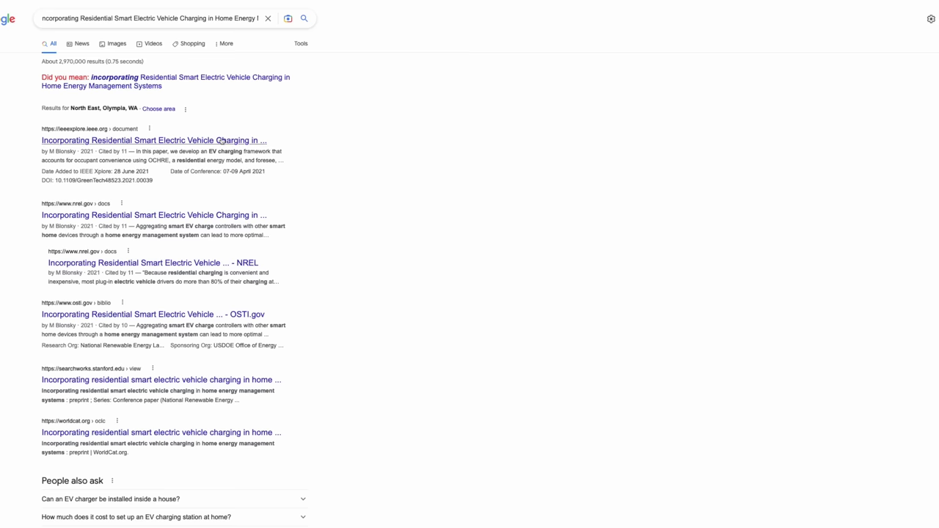
- Open the nrel.gov copy of the paper, search it for 80%, and select reference [2]'s energy.gov URL
{"action": "left_click", "coordinate": [220, 215]}
{"action": "key", "text": "ctrl+f"}
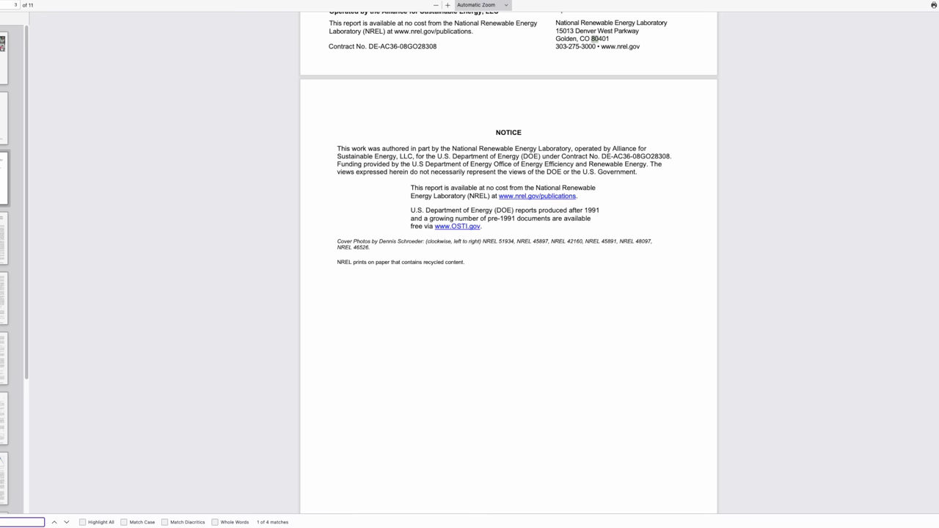
{"action": "type", "text": "80%"}
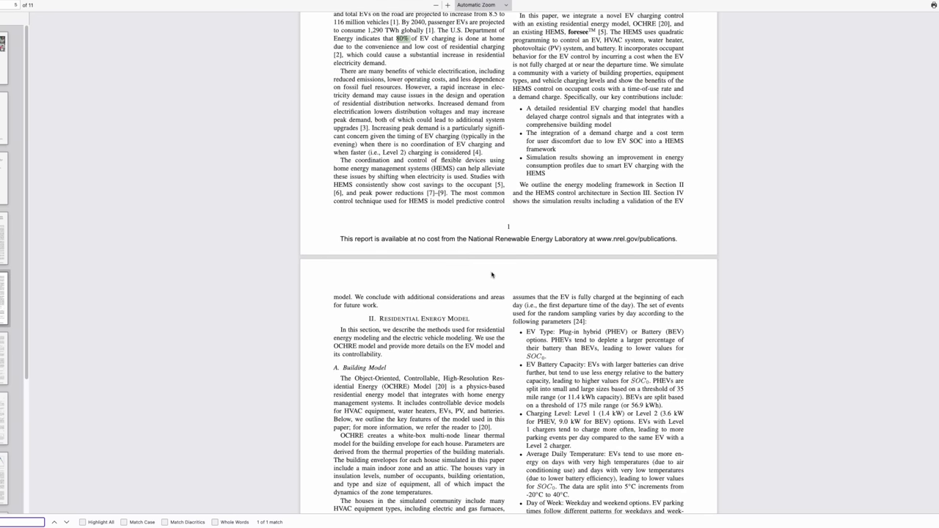
{"action": "scroll", "coordinate": [509, 264], "scroll_direction": "down", "scroll_amount": 5}
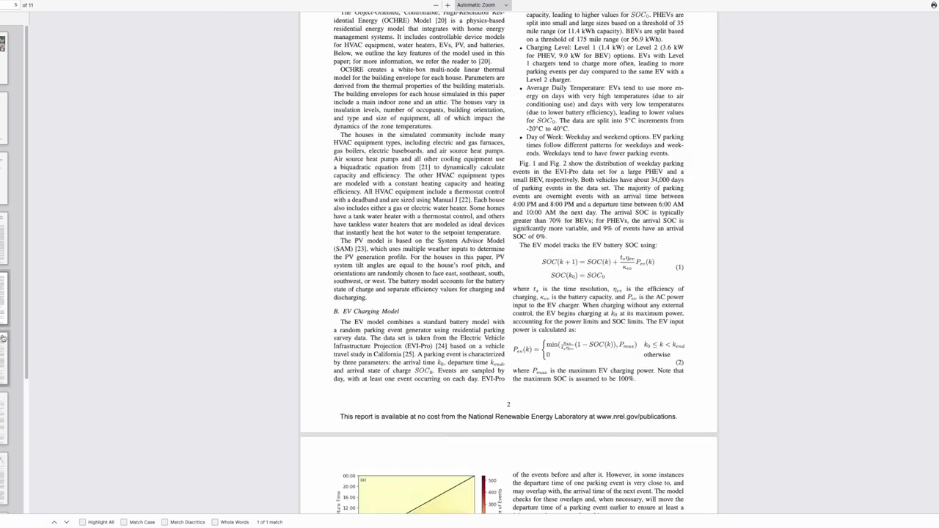
{"action": "left_click", "coordinate": [5, 422]}
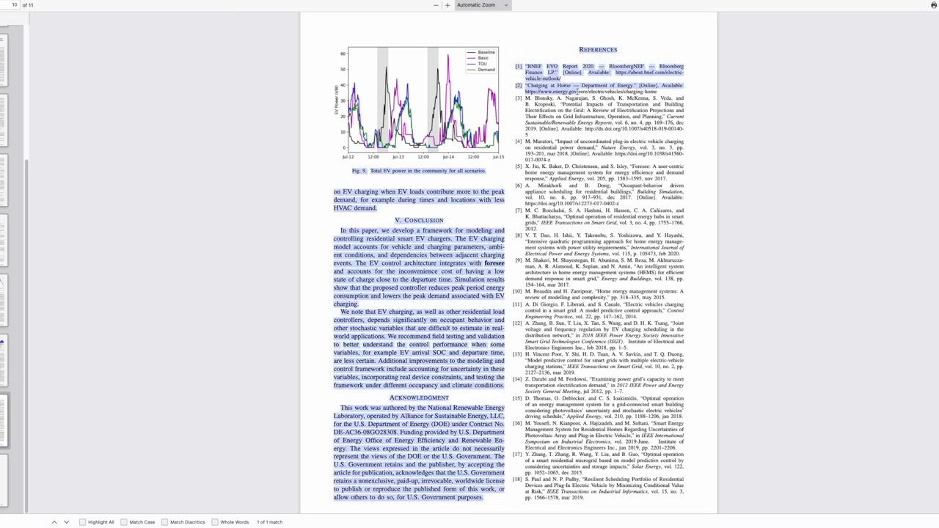
{"action": "left_click", "coordinate": [662, 91]}
{"action": "left_click_drag", "start_coordinate": [525, 91], "coordinate": [655, 93]}
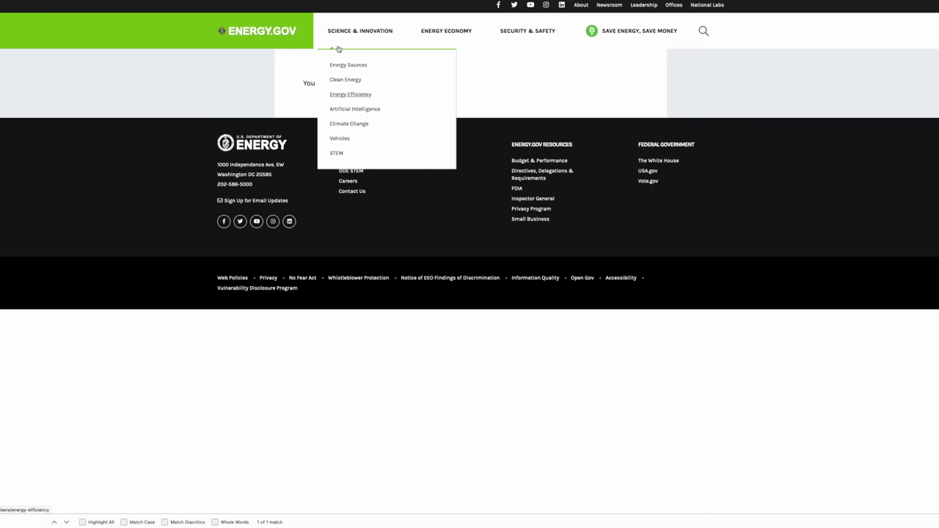
- Switch to the Wayback Machine tab to look up the energy.gov Charging at Home URL
{"action": "key", "text": "ctrl+Tab"}
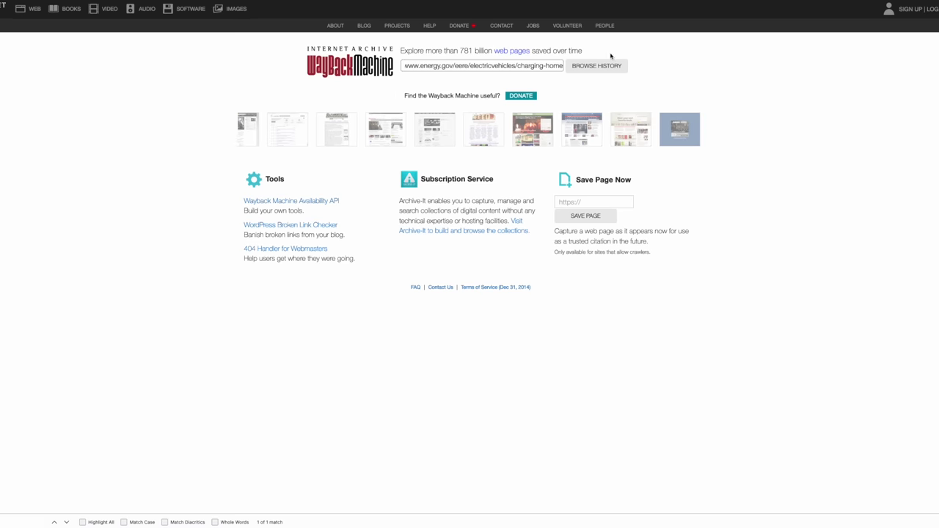